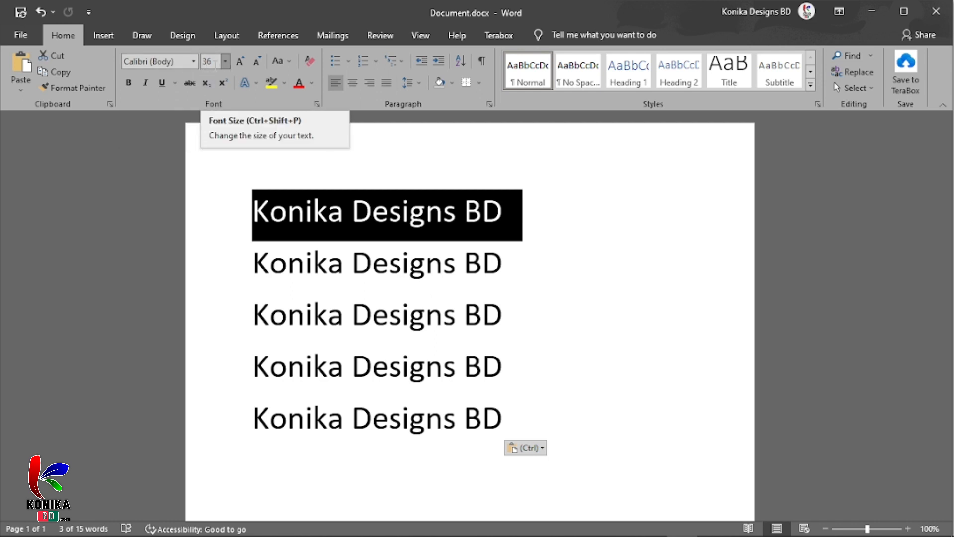
# Preview the available font sizes for the first line, its word "Konika" and all five lines without applying any
pyautogui.click(225, 61)
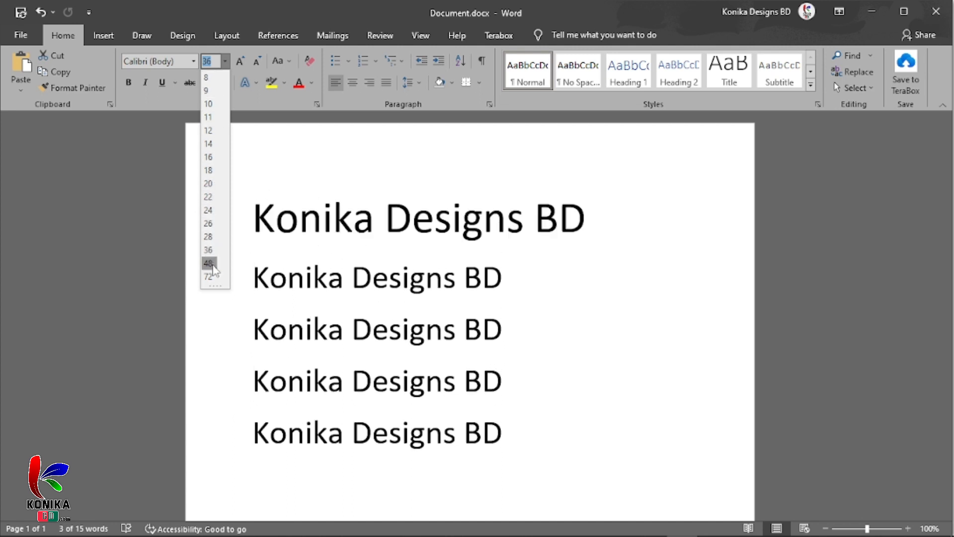
pyautogui.click(302, 215)
pyautogui.click(465, 209)
pyautogui.moveTo(503, 206); pyautogui.dragTo(222, 216)
pyautogui.click(249, 218)
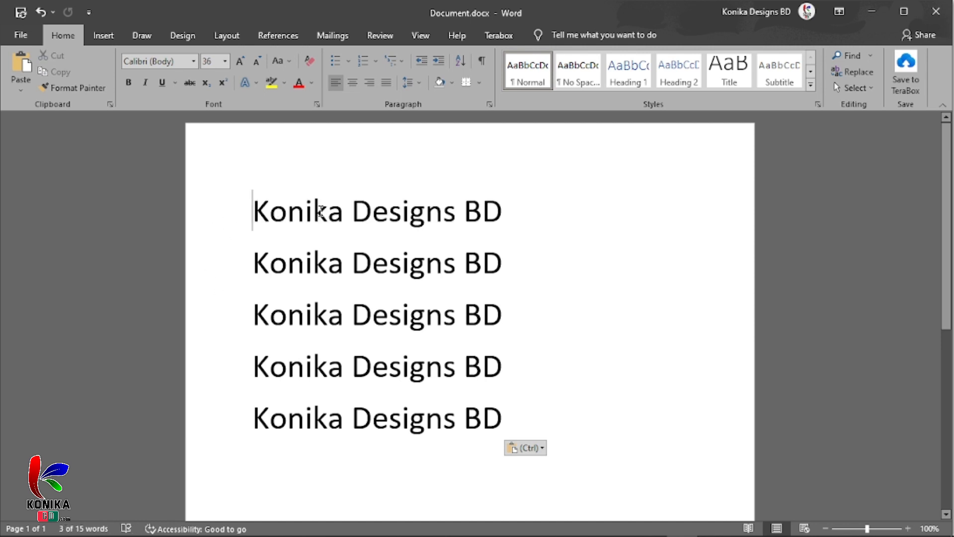
pyautogui.moveTo(343, 212); pyautogui.dragTo(236, 208)
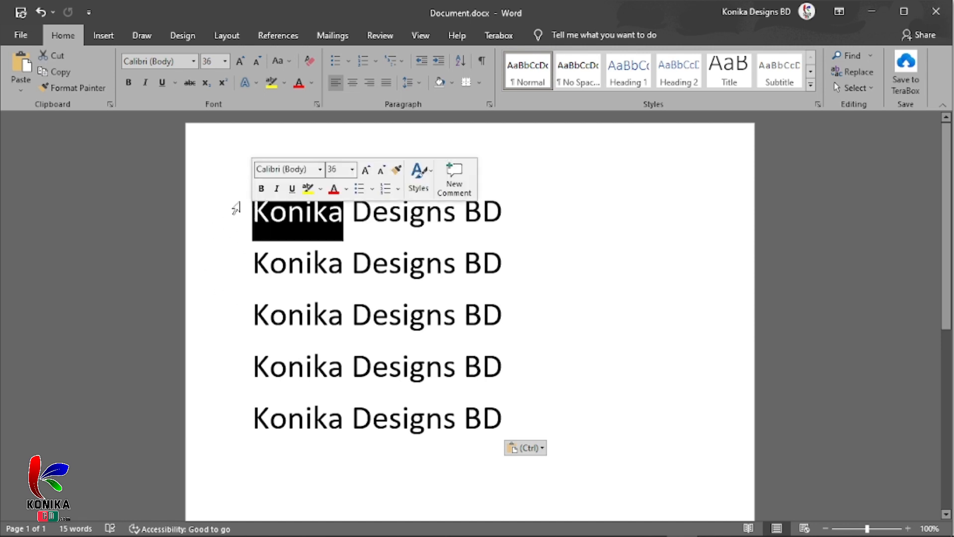
pyautogui.click(225, 61)
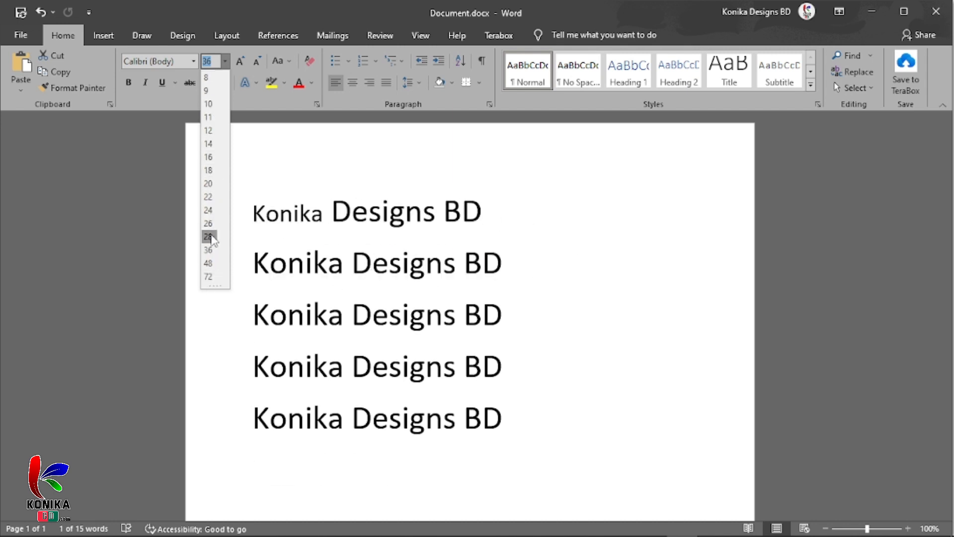
pyautogui.click(385, 217)
pyautogui.click(506, 212)
pyautogui.moveTo(506, 211); pyautogui.dragTo(241, 219)
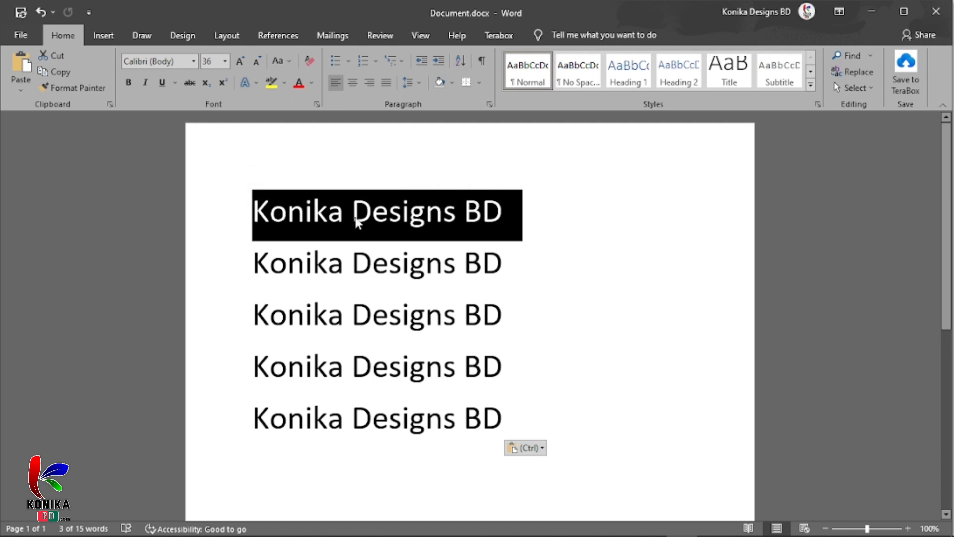
pyautogui.click(465, 366)
pyautogui.moveTo(509, 417); pyautogui.dragTo(240, 156)
pyautogui.click(224, 61)
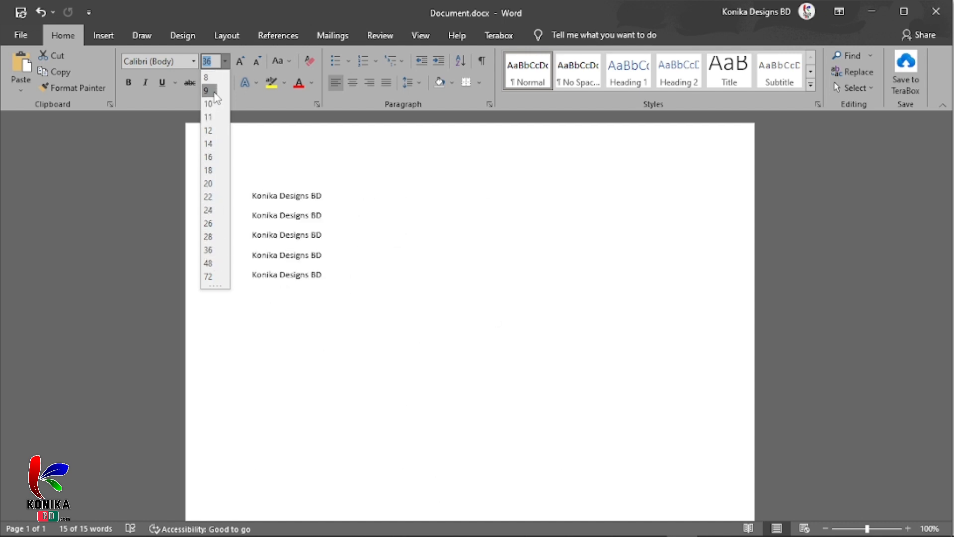
pyautogui.click(225, 60)
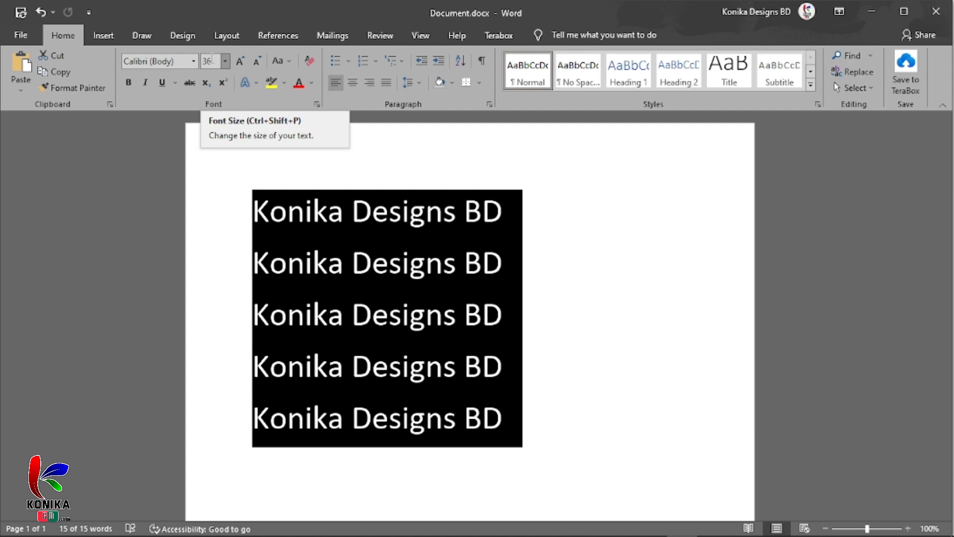
pyautogui.click(461, 262)
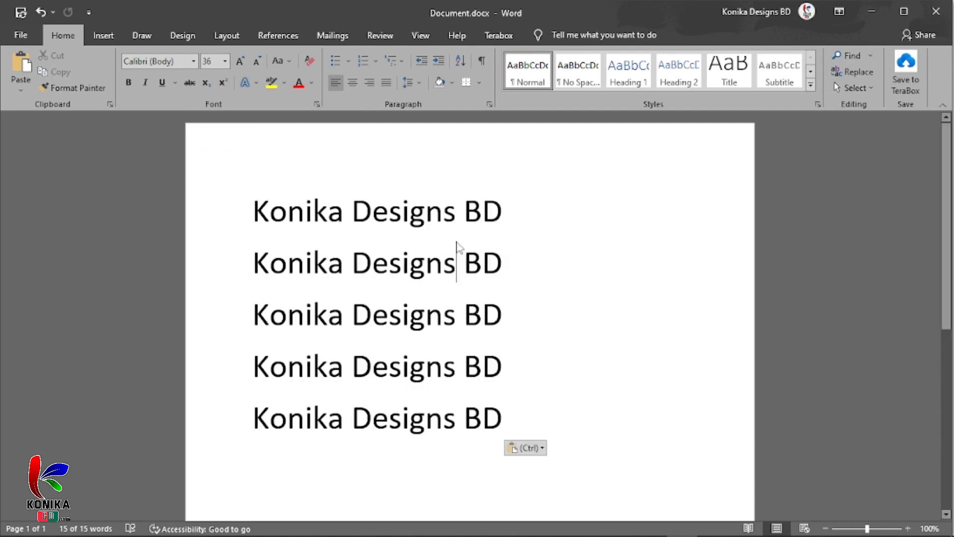
# Set the font size of the first "Konika Designs BD" line to 48
pyautogui.moveTo(506, 210); pyautogui.dragTo(255, 210)
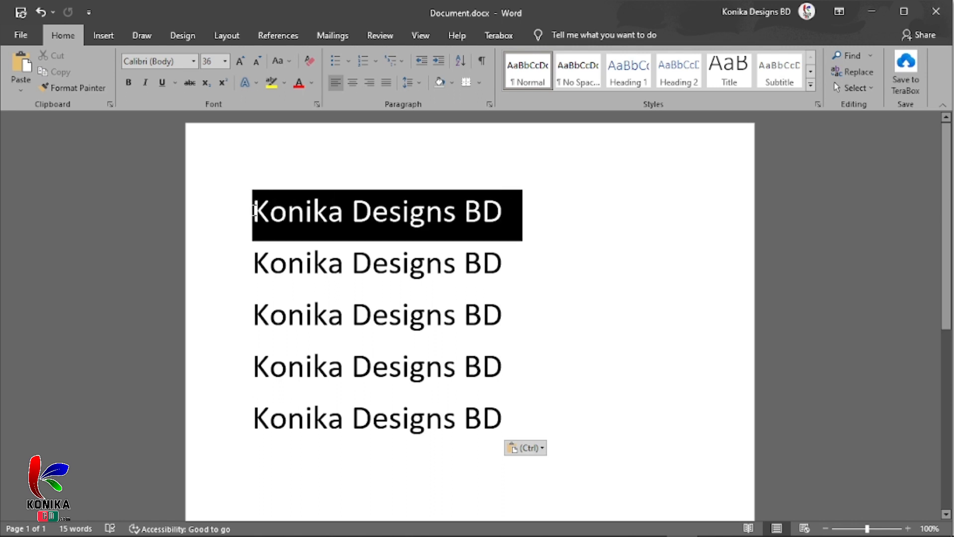
pyautogui.click(226, 61)
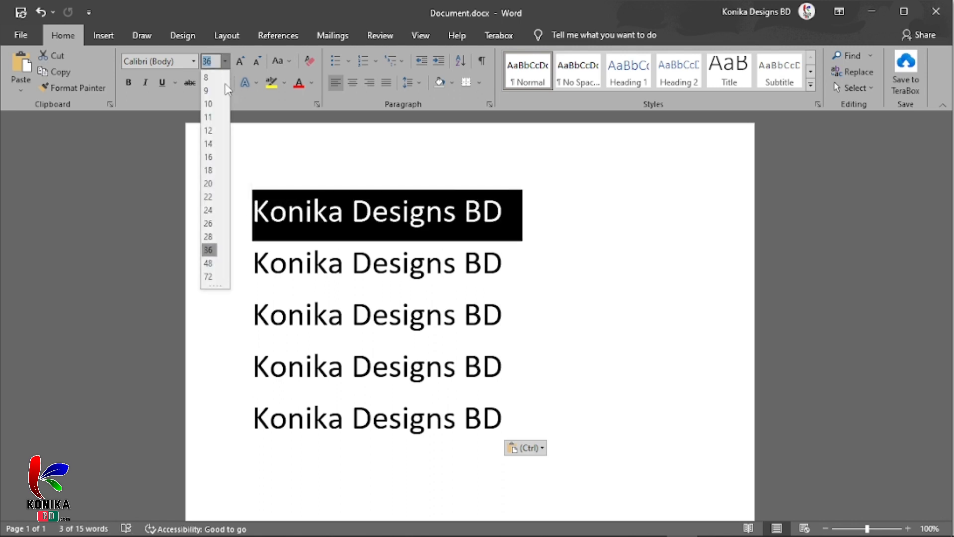
pyautogui.click(209, 264)
pyautogui.click(319, 241)
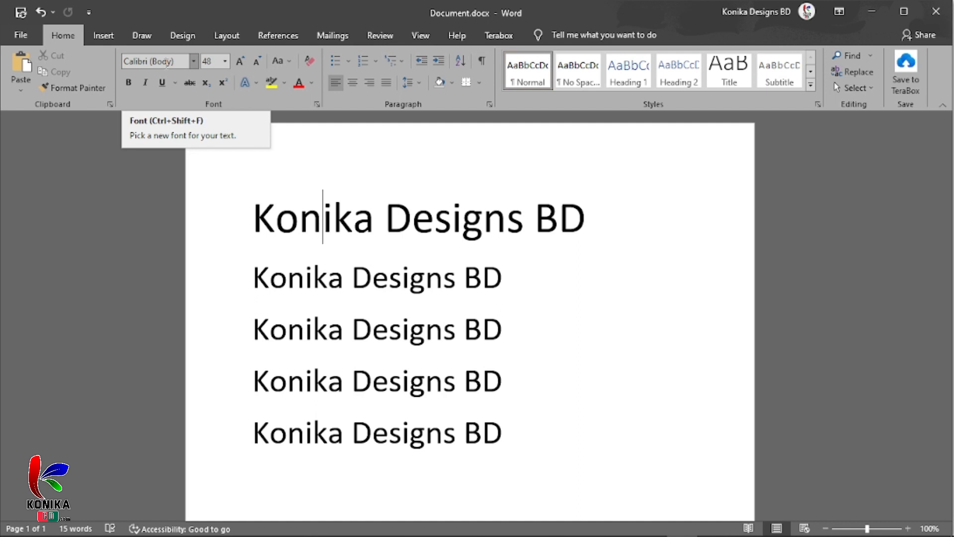
pyautogui.hotkey('ctrl', 'shift', 'f')
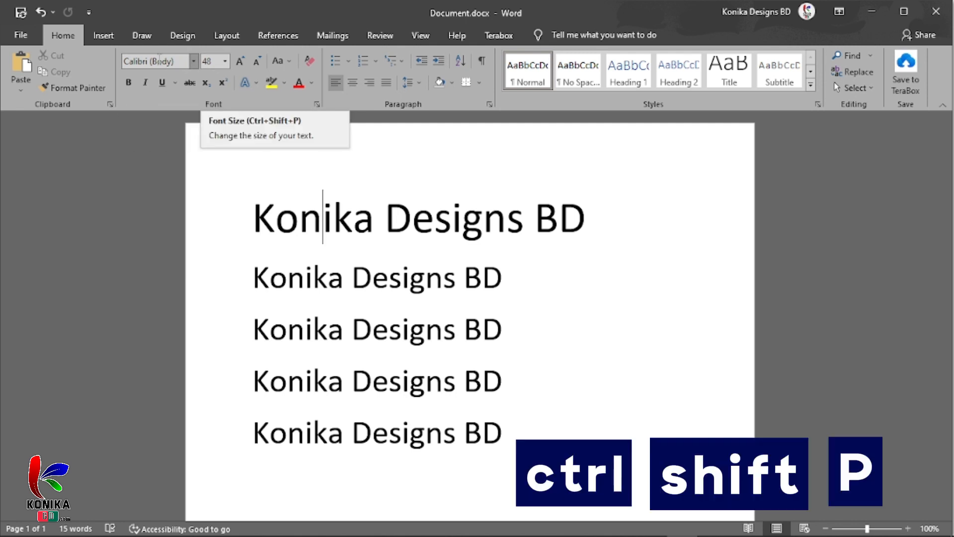
pyautogui.click(179, 61)
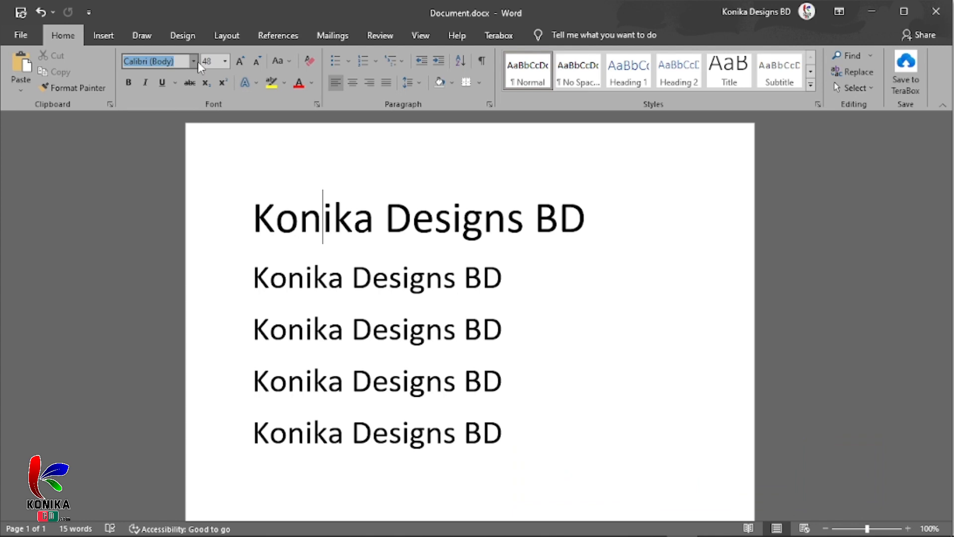
pyautogui.click(194, 61)
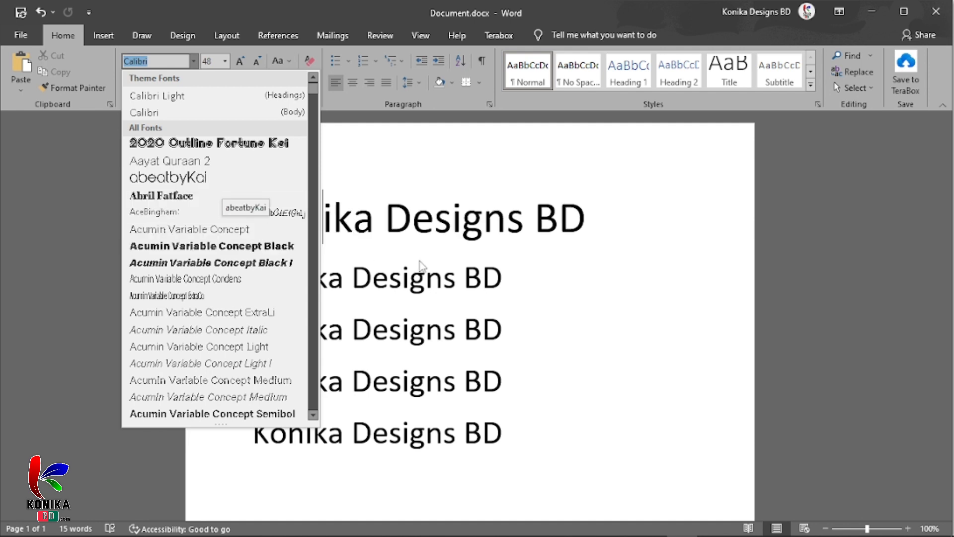
pyautogui.click(428, 227)
# Change the font of the first "Konika Designs BD" line to Acumin Variable Concept Wide Li
pyautogui.moveTo(590, 219); pyautogui.dragTo(249, 221)
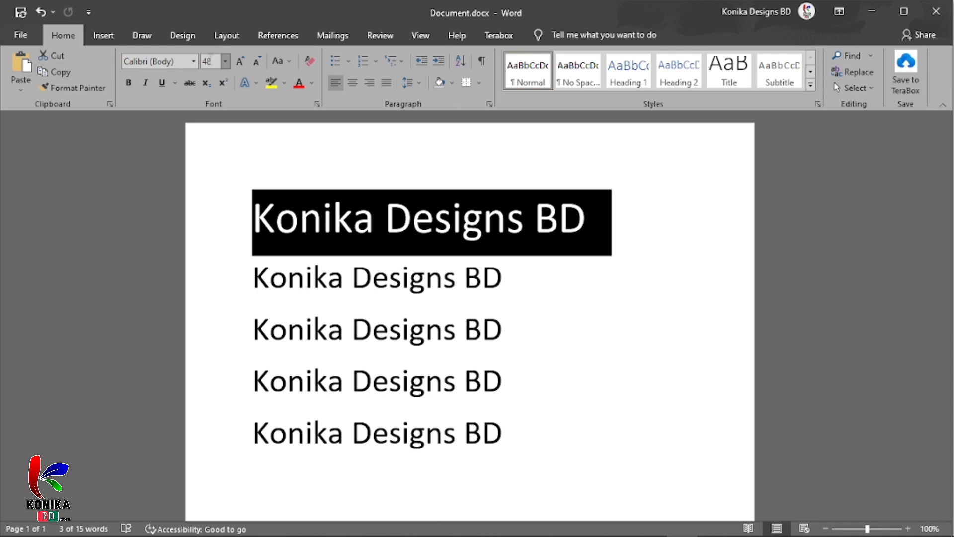
pyautogui.click(194, 61)
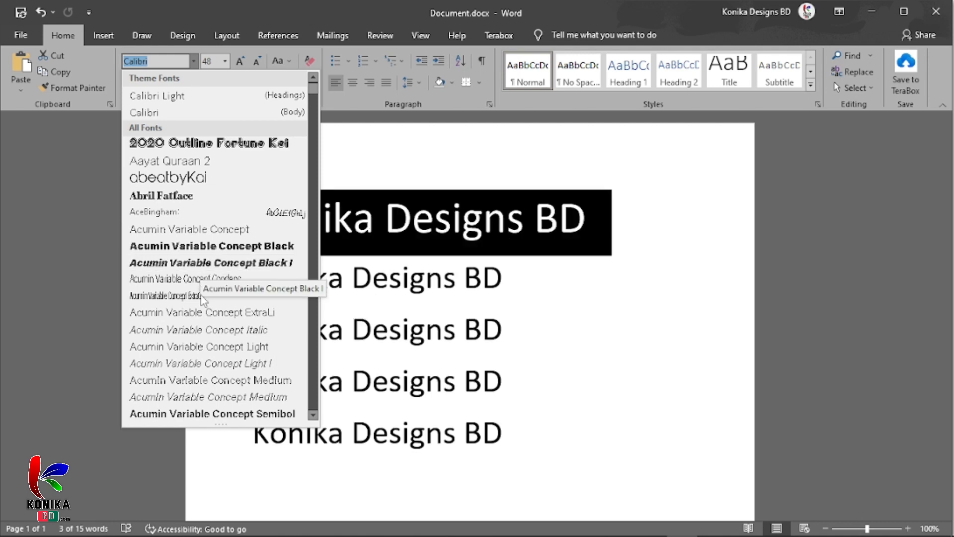
pyautogui.scroll(-5, 202, 347)
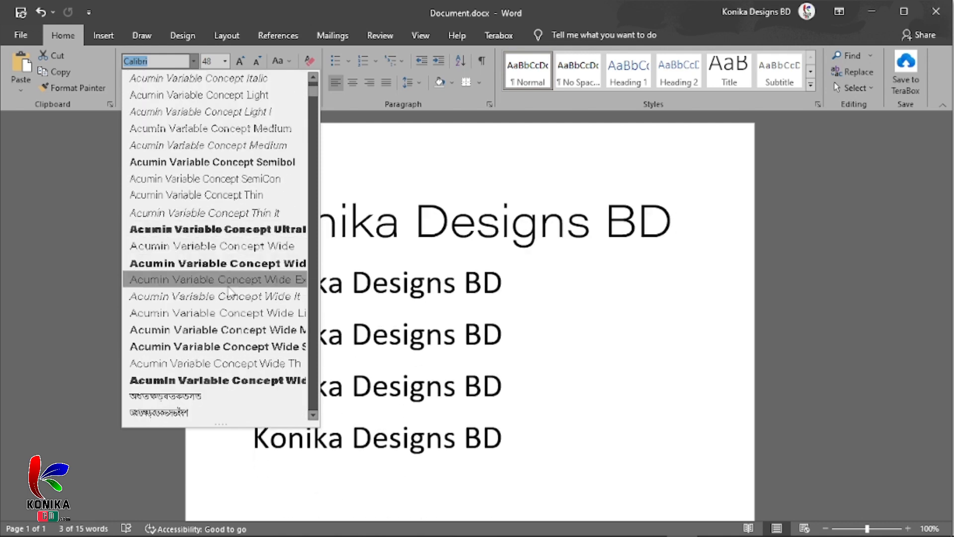
pyautogui.click(230, 314)
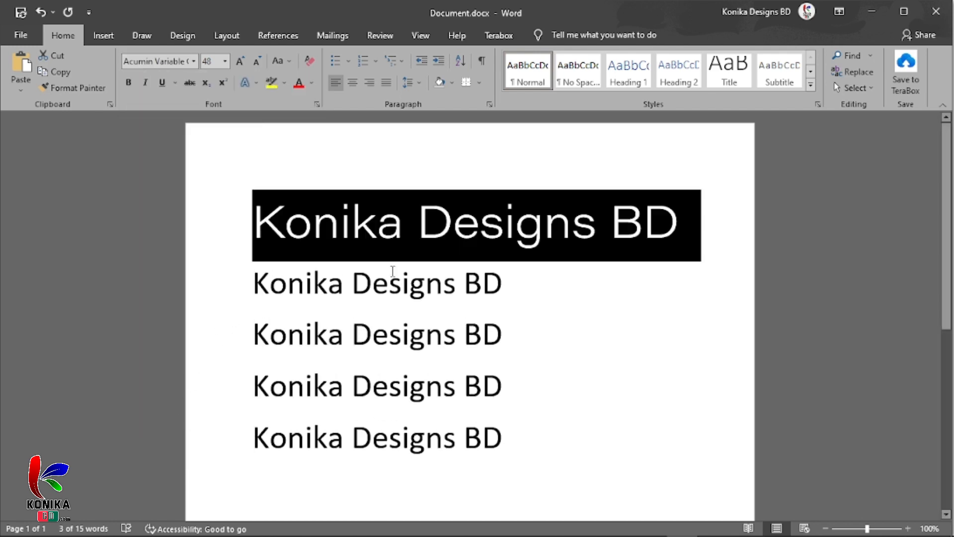
# Change the font of the second "Konika Designs BD" line to abeatbyKai
pyautogui.click(500, 281)
pyautogui.moveTo(500, 282); pyautogui.dragTo(278, 281)
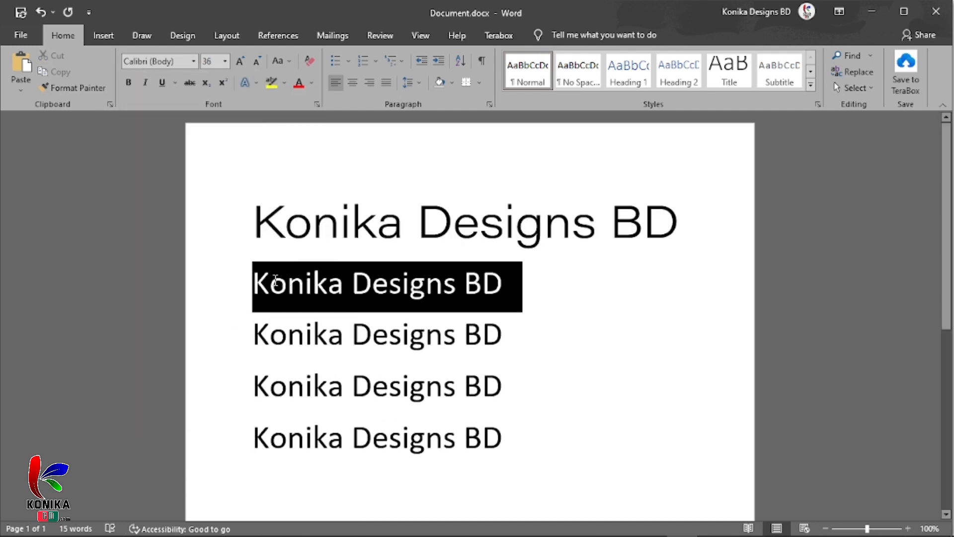
pyautogui.click(192, 60)
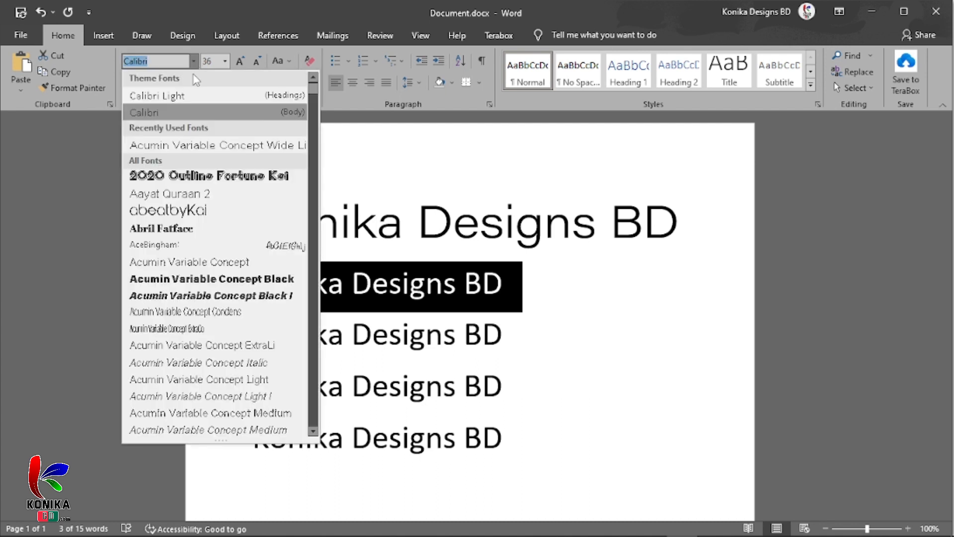
pyautogui.click(206, 214)
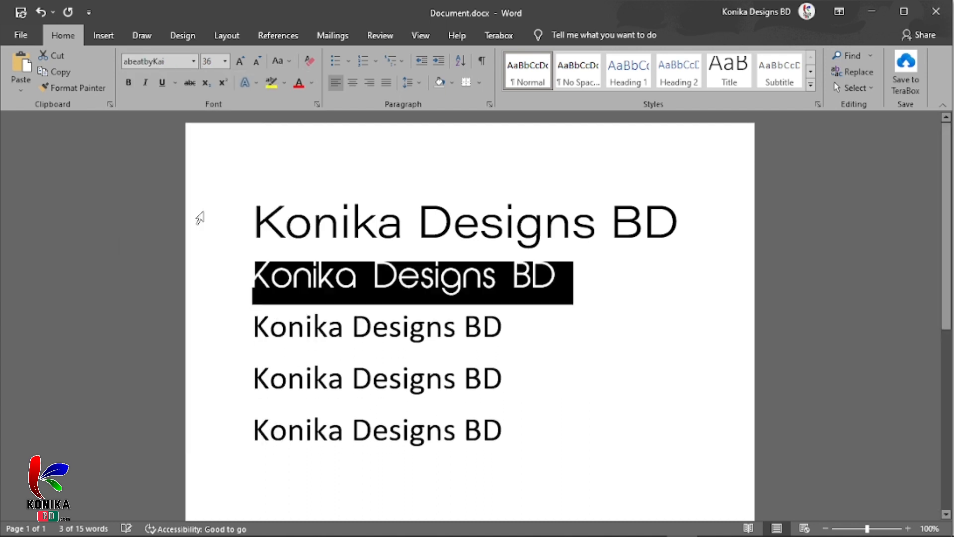
# Change the font of the third "Konika Designs BD" line to Arial
pyautogui.click(481, 331)
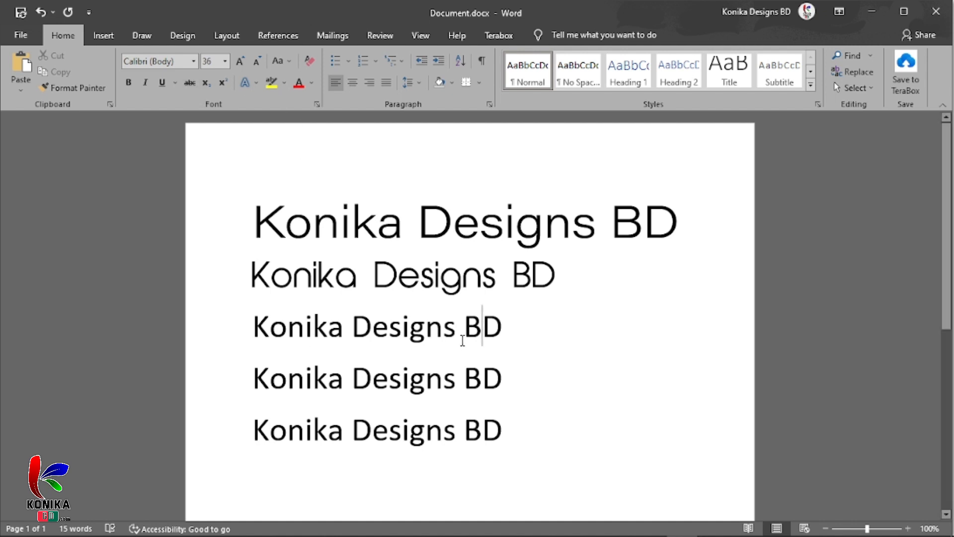
pyautogui.moveTo(504, 326); pyautogui.dragTo(219, 314)
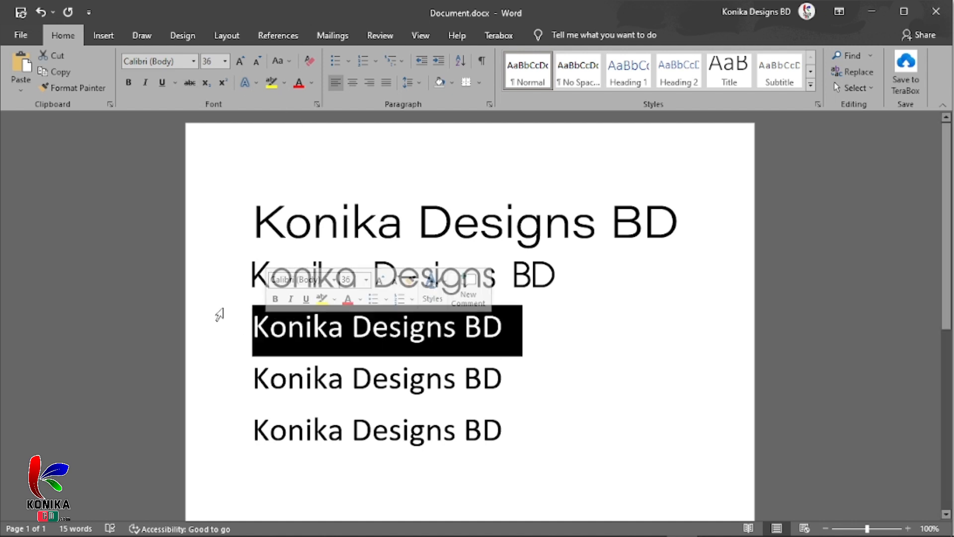
pyautogui.click(185, 61)
pyautogui.write('a')
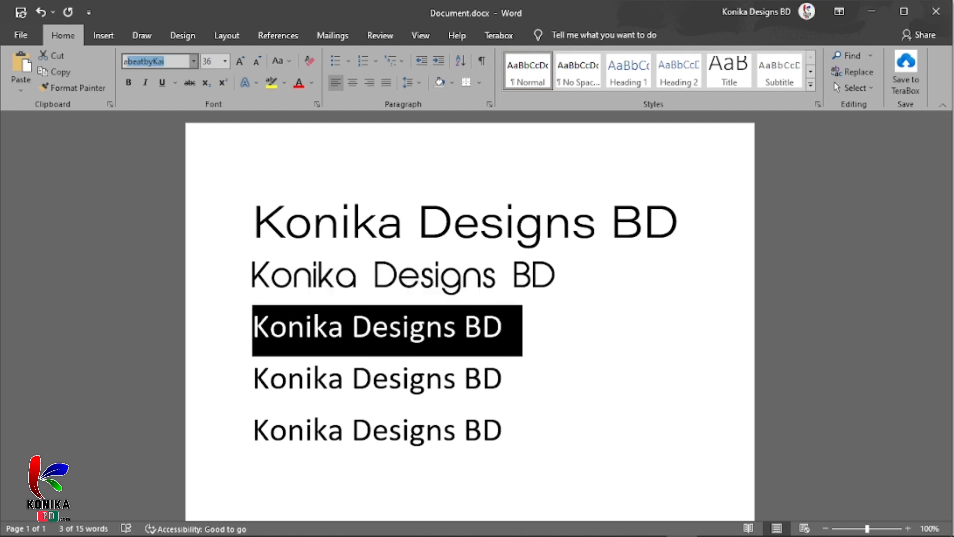
pyautogui.write('rial')
pyautogui.press('Return')
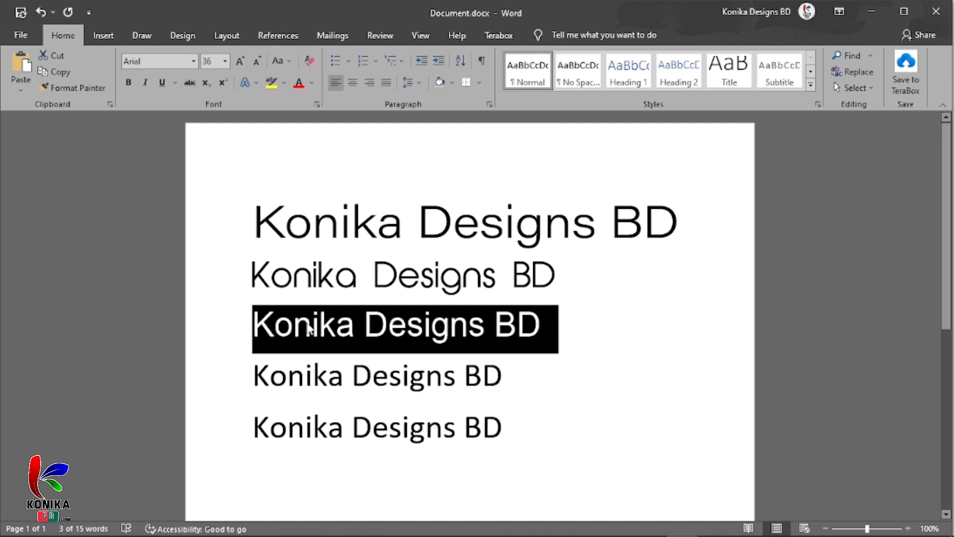
# Change the font of the fourth "Konika Designs BD" line to Times New Roman
pyautogui.moveTo(503, 375); pyautogui.dragTo(241, 383)
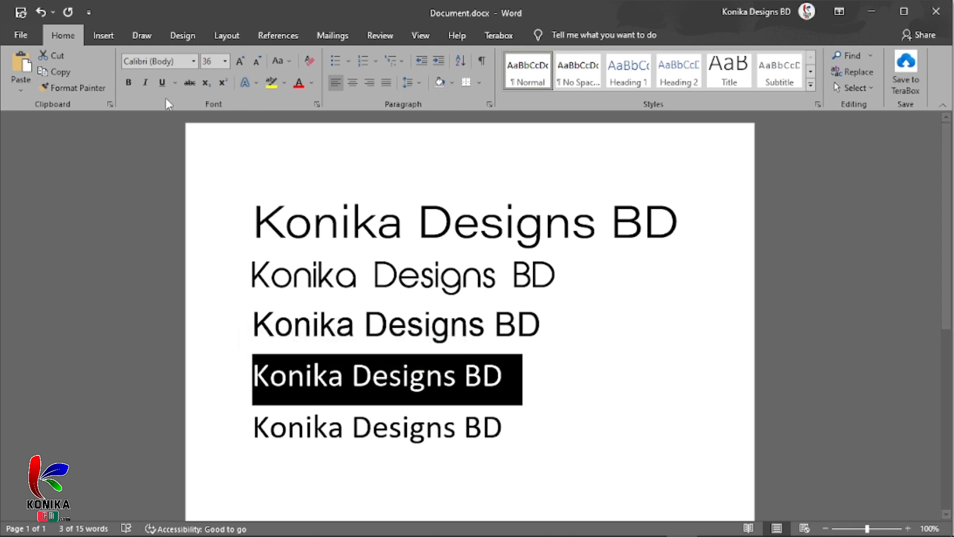
pyautogui.click(180, 61)
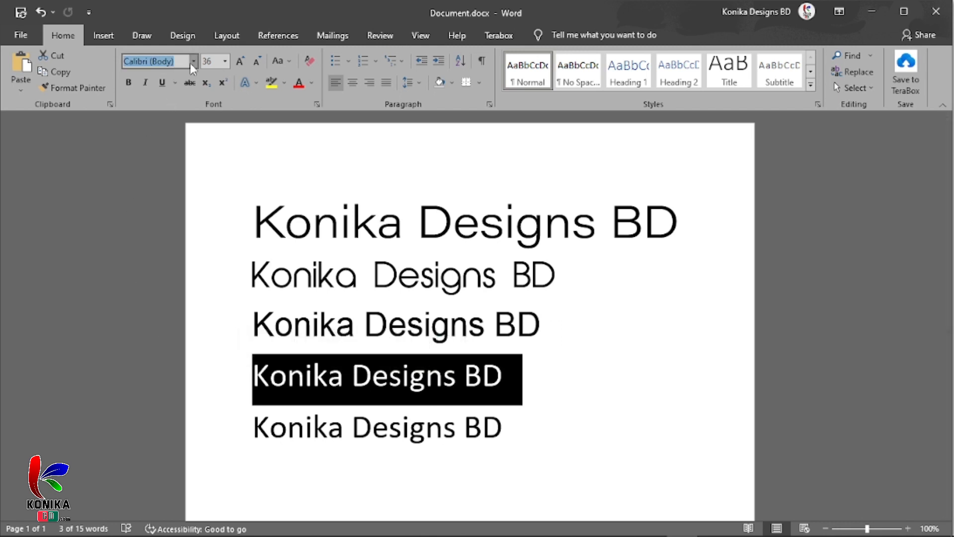
pyautogui.write('Times New Roma')
pyautogui.press('Return')
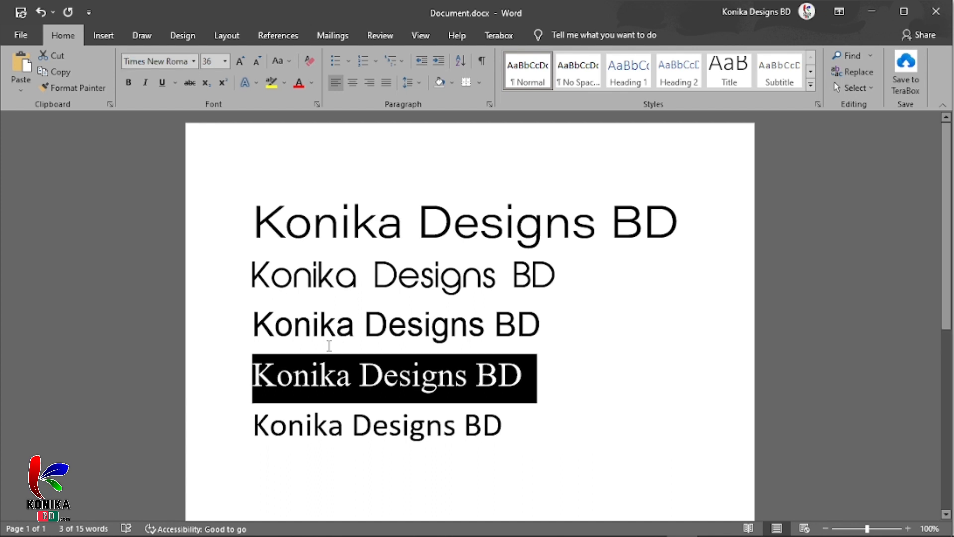
pyautogui.click(397, 382)
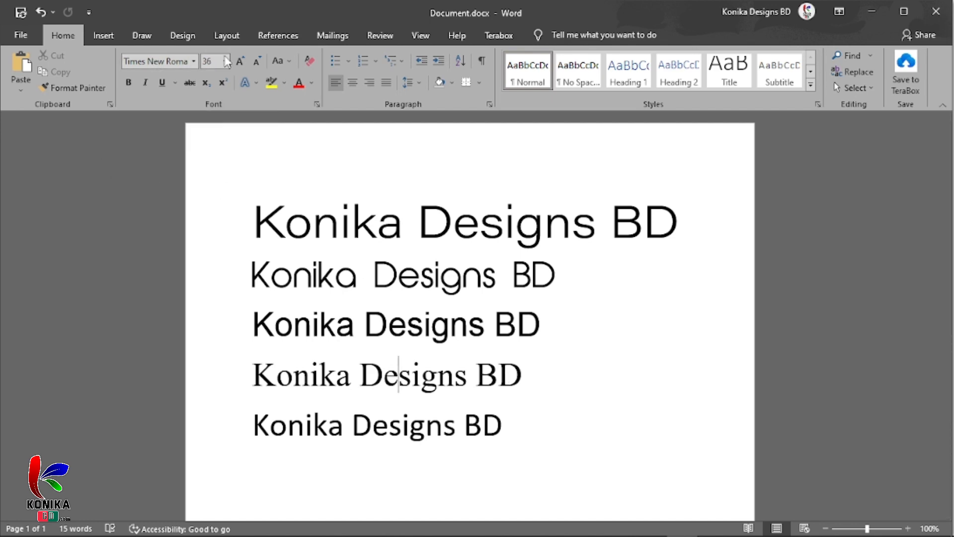
# Set the font size of the second "Konika Designs BD" line, in abeatbyKai, to the custom value 100
pyautogui.moveTo(567, 271); pyautogui.dragTo(256, 276)
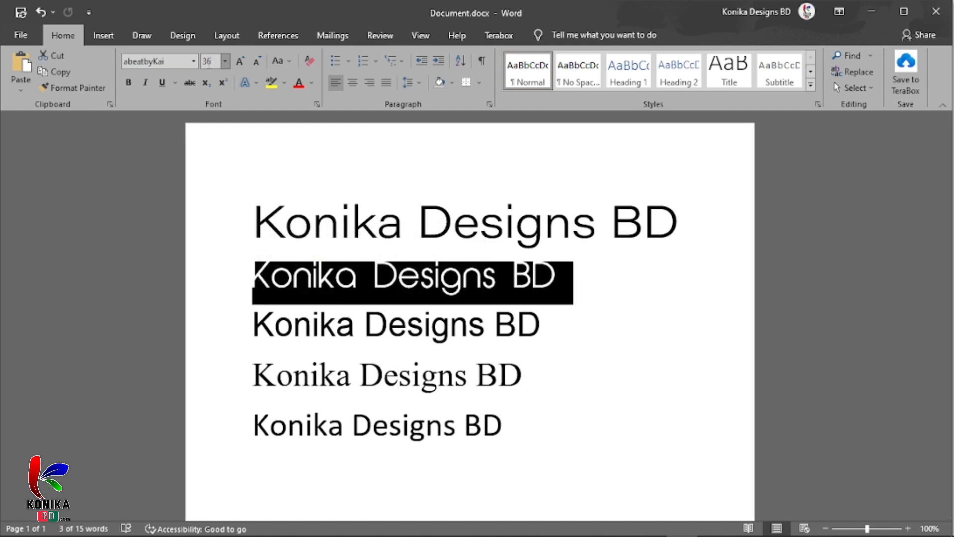
pyautogui.click(213, 64)
pyautogui.click(226, 61)
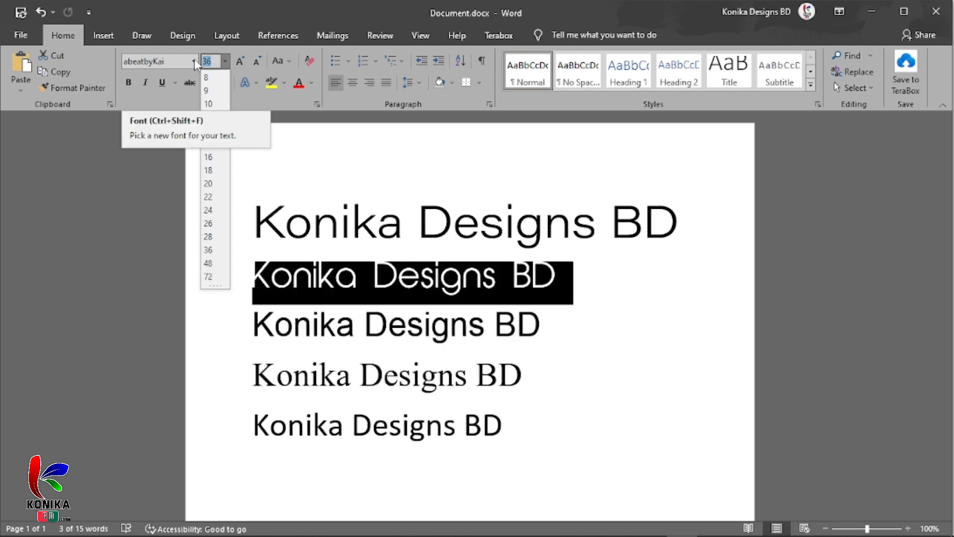
pyautogui.write('100')
pyautogui.press('Return')
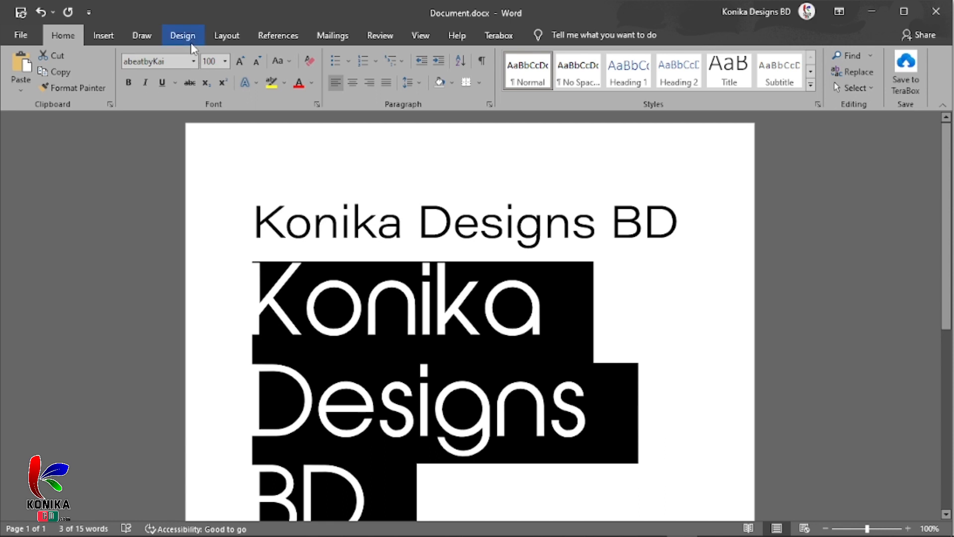
pyautogui.scroll(-2, 435, 348)
pyautogui.click(434, 363)
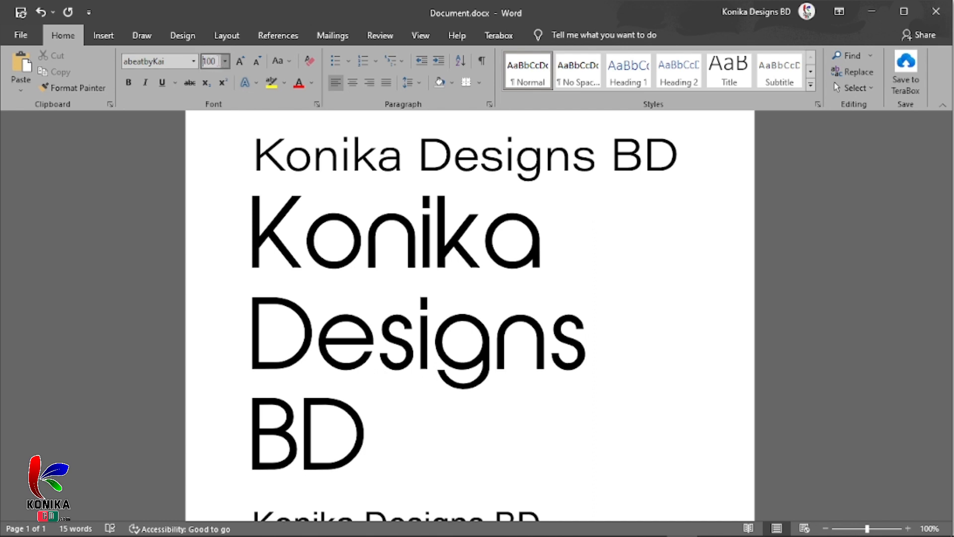
# Set the font size of the second "Konika Designs BD" line, in abeatbyKai, to the custom value 1000
pyautogui.click(203, 61)
pyautogui.moveTo(267, 348); pyautogui.dragTo(219, 268)
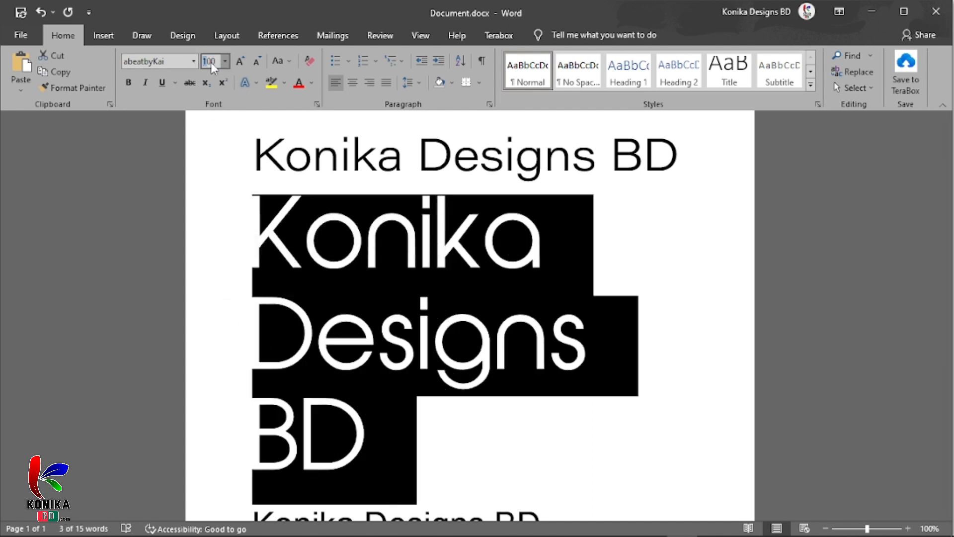
pyautogui.write('1000')
pyautogui.press('Return')
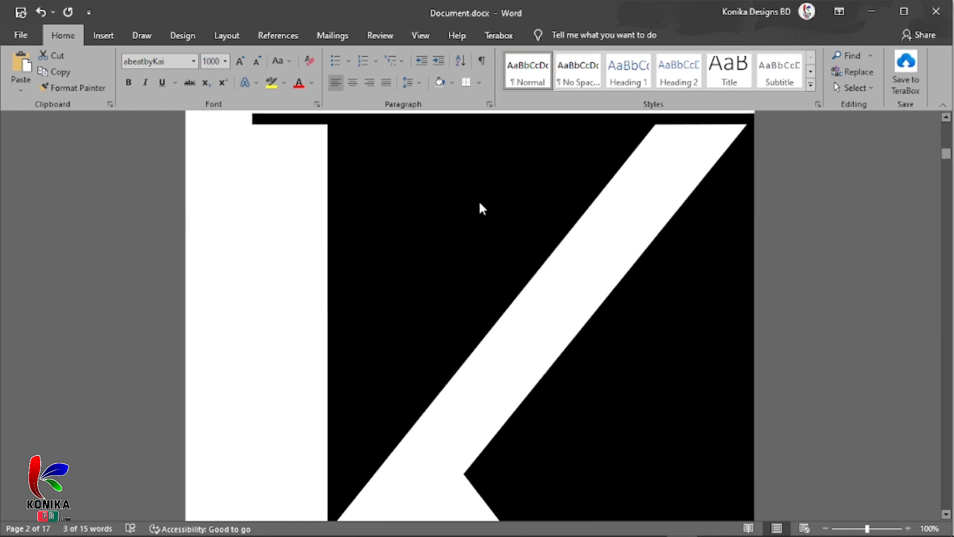
# Undo the custom font sizes 1000 and 100 applied to the second "Konika Designs BD" line and deselect it
pyautogui.click(478, 275)
pyautogui.scroll(10, 505, 396)
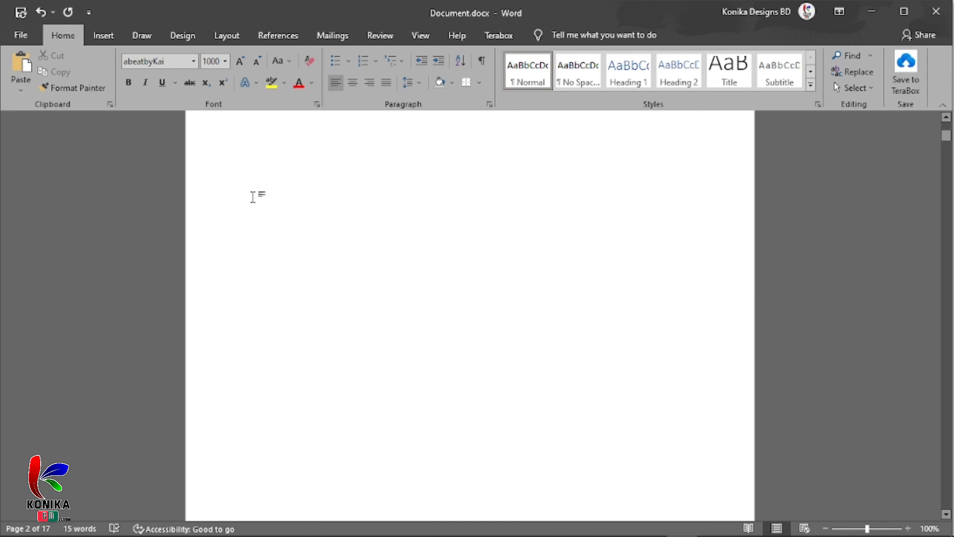
pyautogui.scroll(-15, 481, 320)
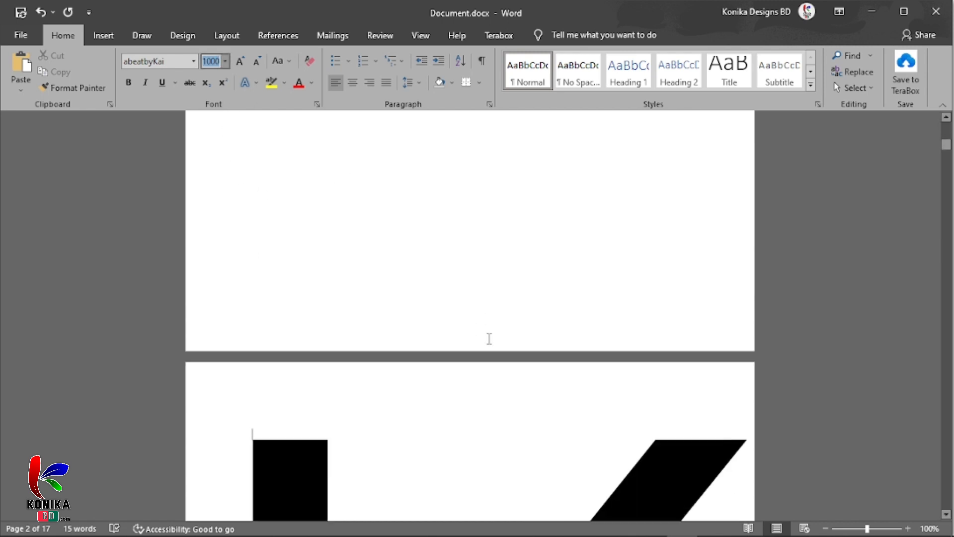
pyautogui.scroll(-10, 487, 343)
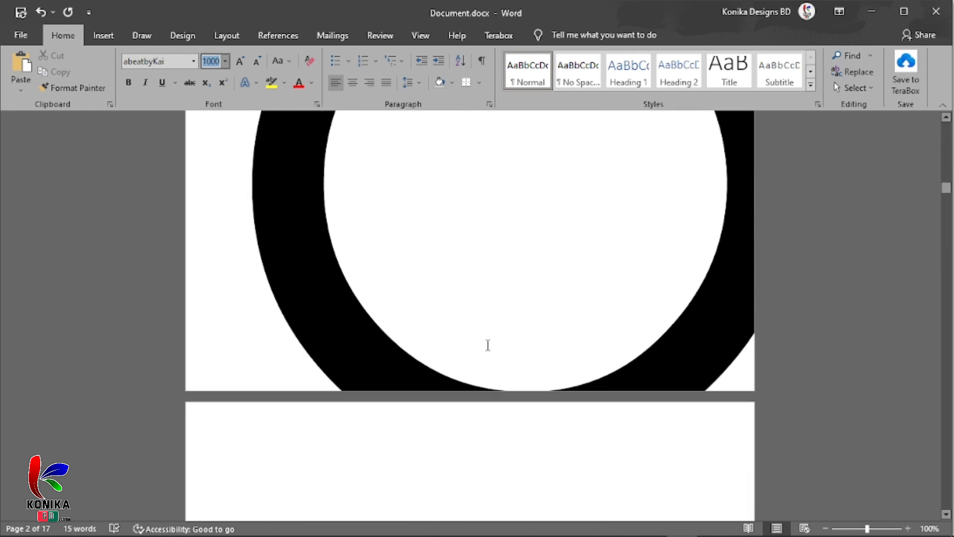
pyautogui.scroll(10, 499, 334)
pyautogui.scroll(10, 499, 335)
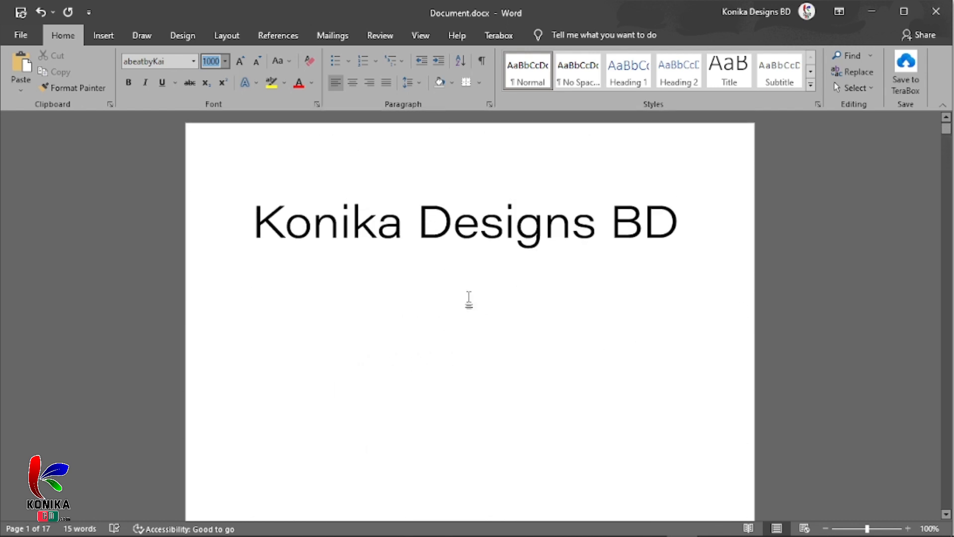
pyautogui.hotkey('ctrl', 'z')
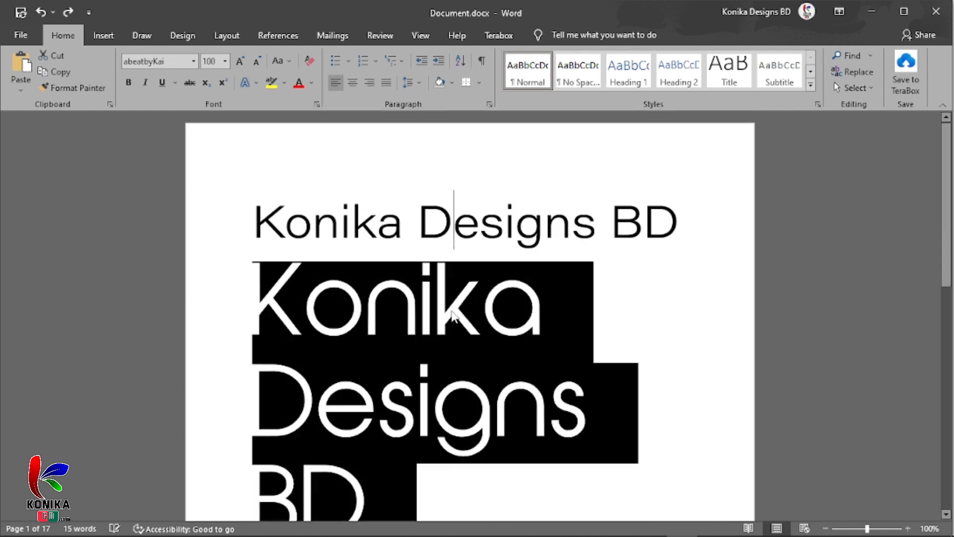
pyautogui.hotkey('ctrl', 'z')
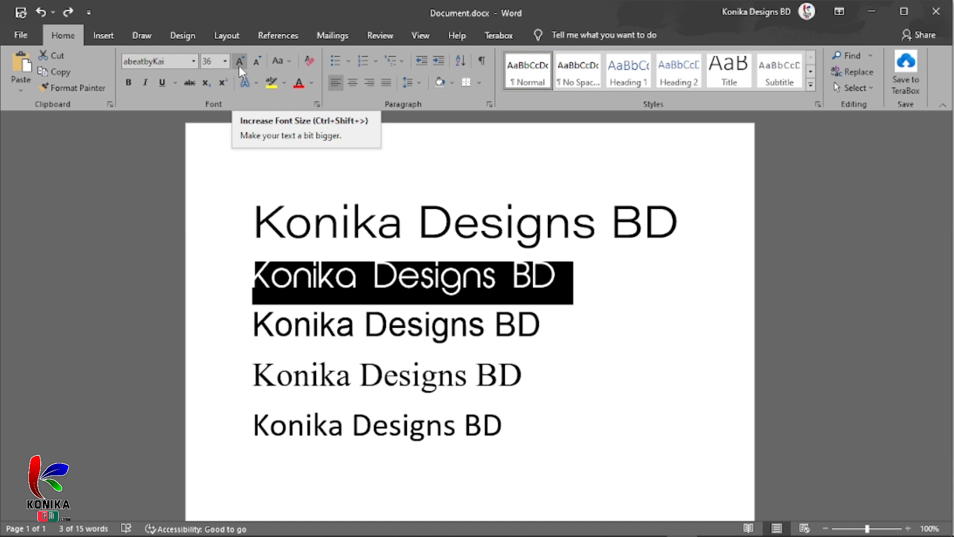
pyautogui.click(437, 323)
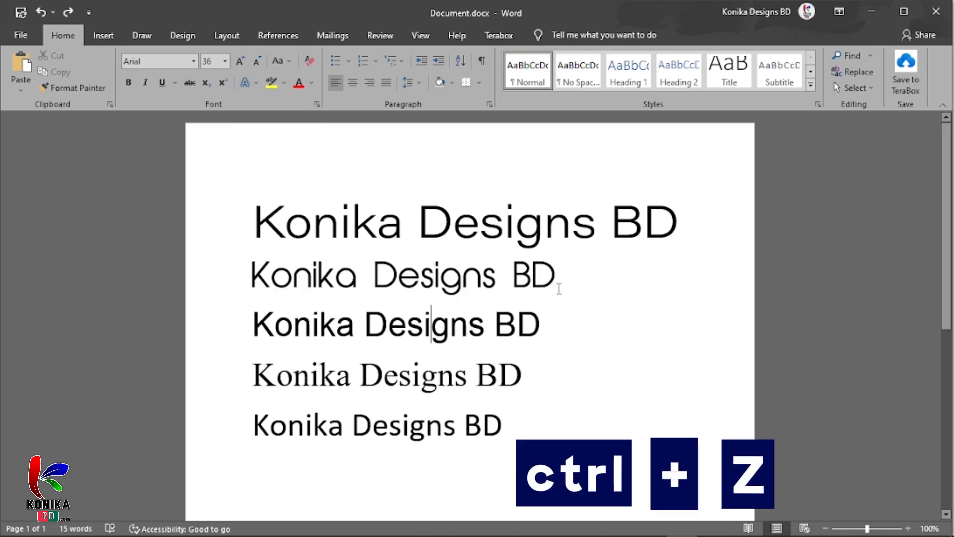
# Select the second "Konika Designs BD" line, in abeatbyKai, and decrease its font size stepwise to 24
pyautogui.moveTo(560, 285); pyautogui.dragTo(251, 272)
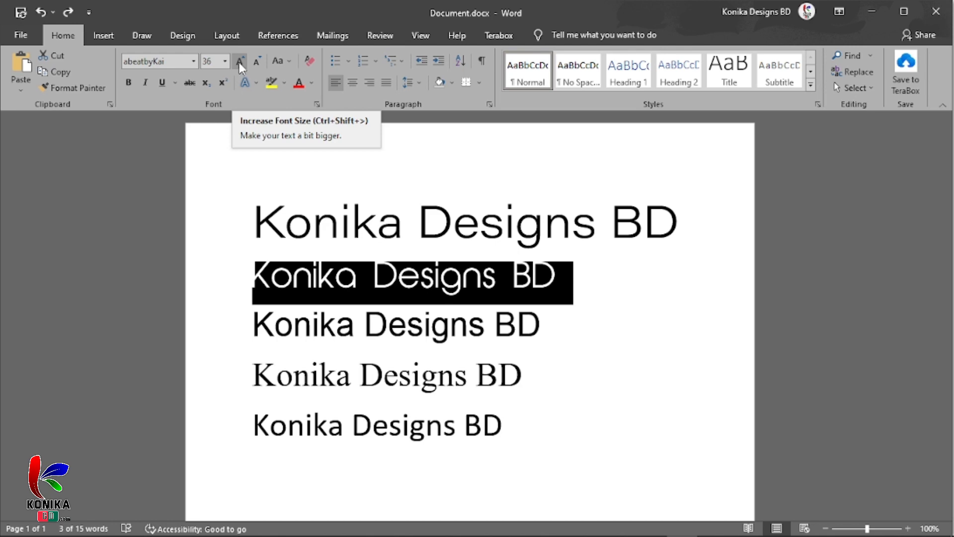
pyautogui.hotkey('ctrl', 'shift', '>')
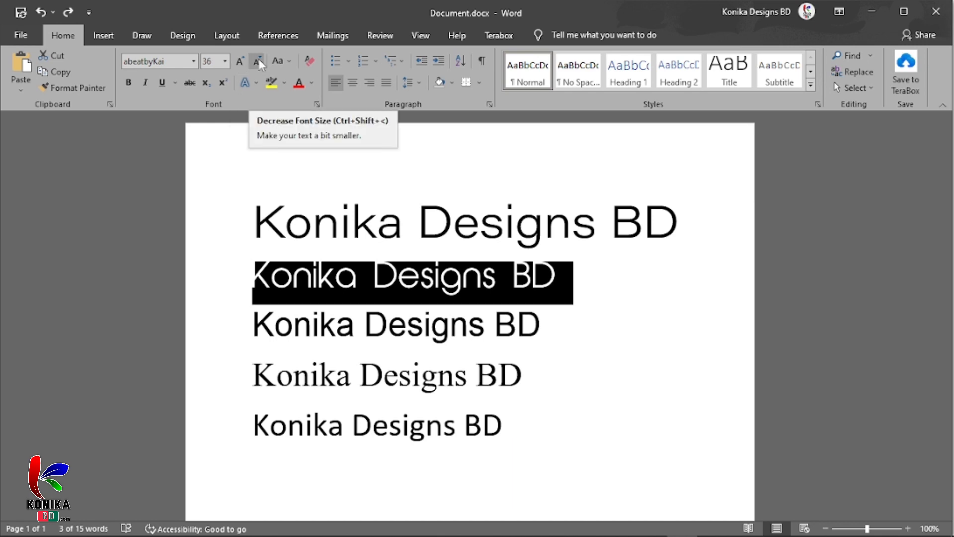
pyautogui.press('ctrl+shift+less')
pyautogui.click(259, 60)
pyautogui.click(258, 60)
pyautogui.click(259, 59)
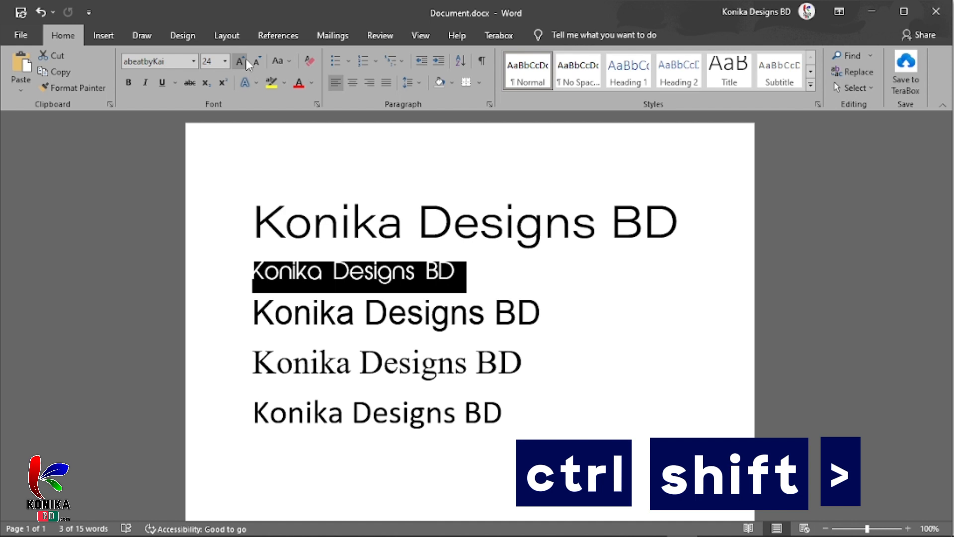
# Increase the font size of the second "Konika Designs BD" line stepwise to 48
pyautogui.hotkey('ctrl', 'shift', '.')
pyautogui.hotkey('ctrl', 'shift', '.')
pyautogui.hotkey('ctrl', 'shift', '.')
pyautogui.hotkey('ctrl', 'shift', '.')
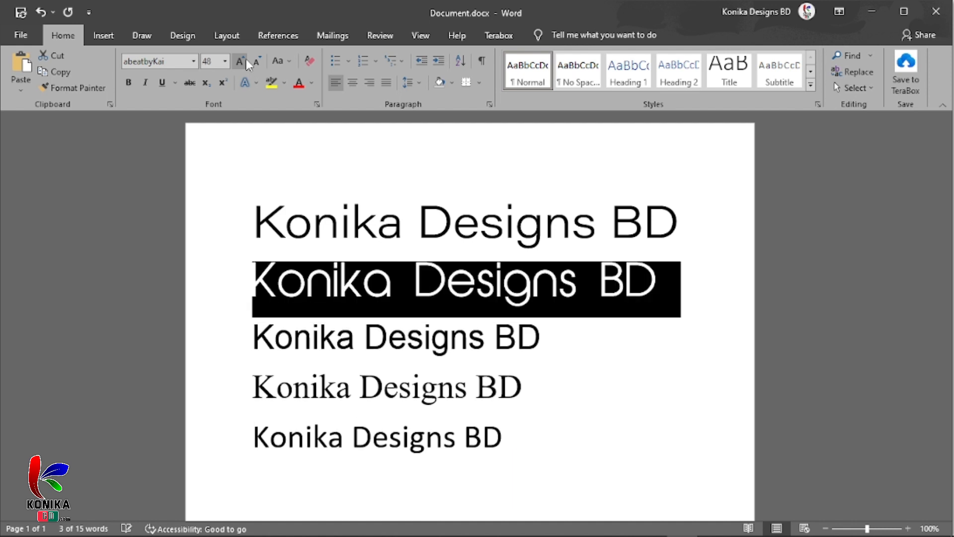
# Shrink the second "Konika Designs BD" line stepwise back down to font size 24
pyautogui.hotkey('ctrl', 'shift', ',')
pyautogui.hotkey('ctrl', 'shift', ',')
pyautogui.hotkey('ctrl', 'shift', ',')
pyautogui.hotkey('ctrl', 'shift', ',')
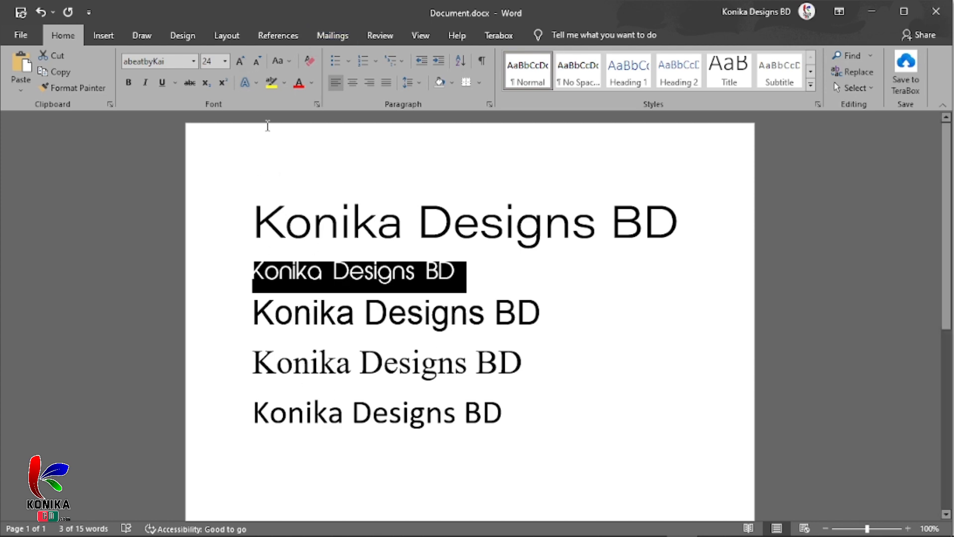
# Deselect the second line and minimize the document window to show the desktop
pyautogui.click(523, 301)
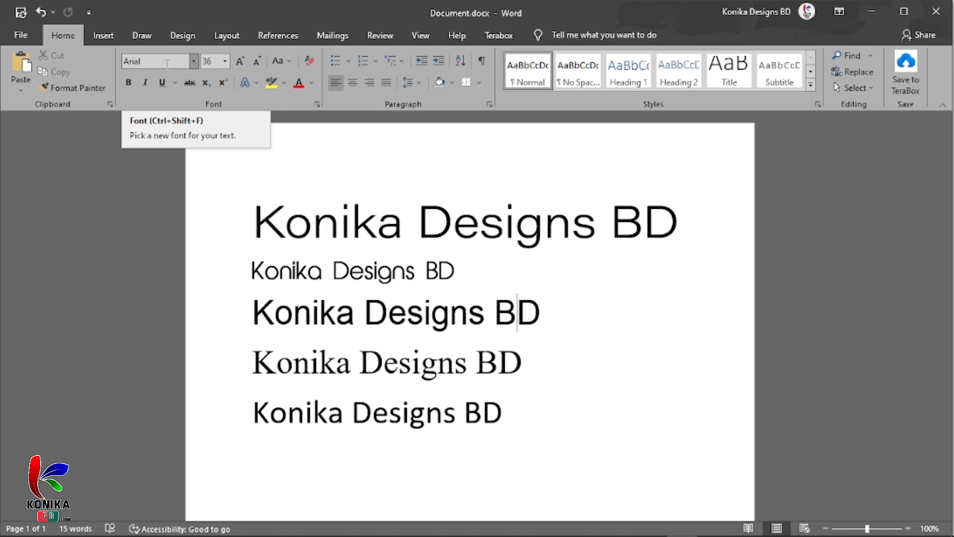
pyautogui.click(871, 14)
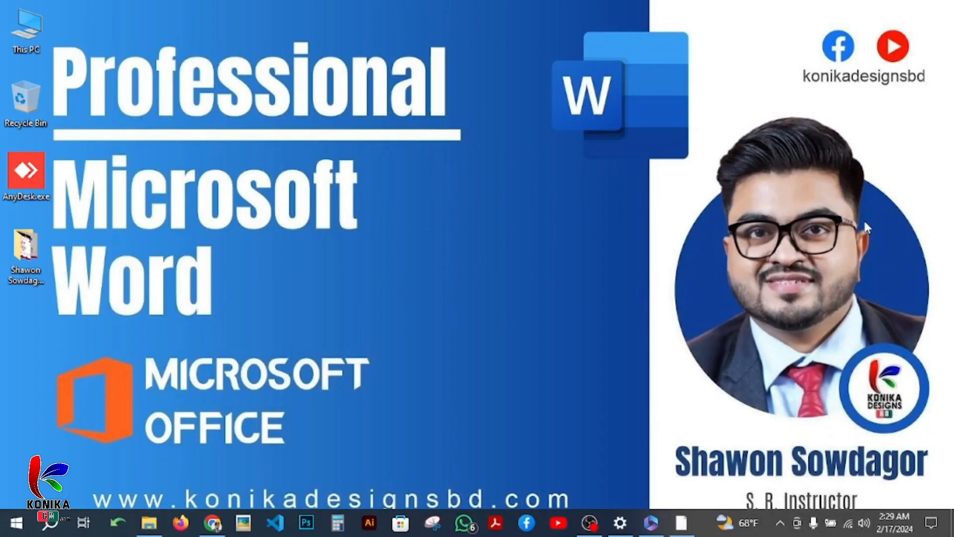